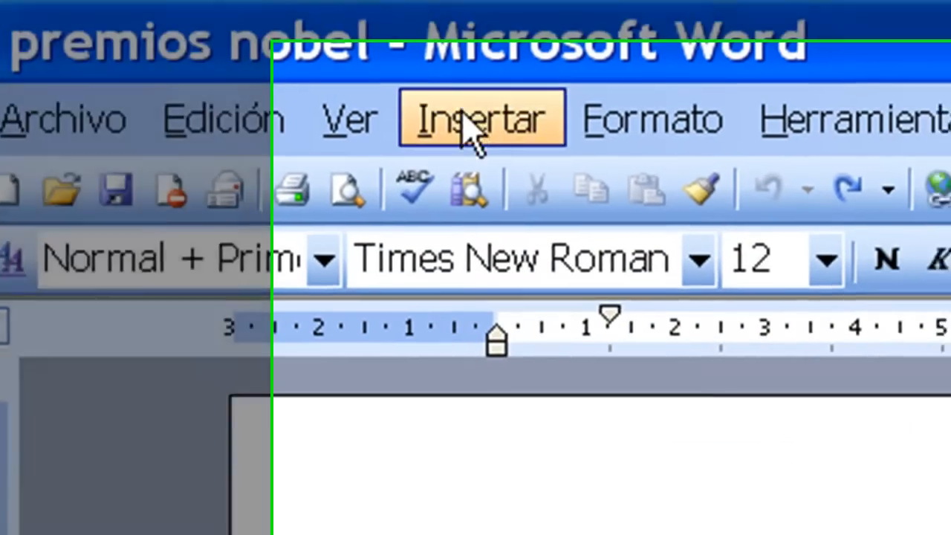
Step: Insert the picture "Nobel medal" from the recursos folder at the end of the first paragraph
left_click(479, 125)
mouse_move(334, 316)
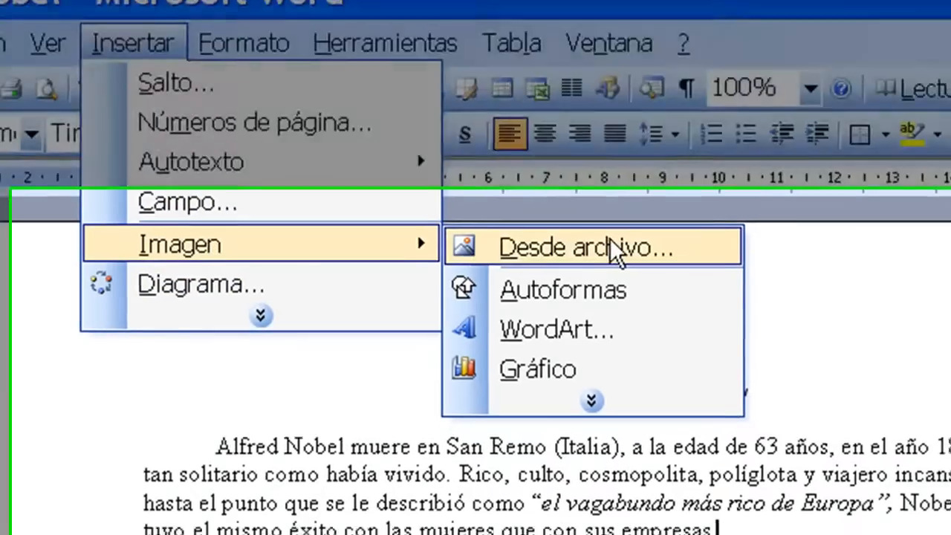
left_click(615, 250)
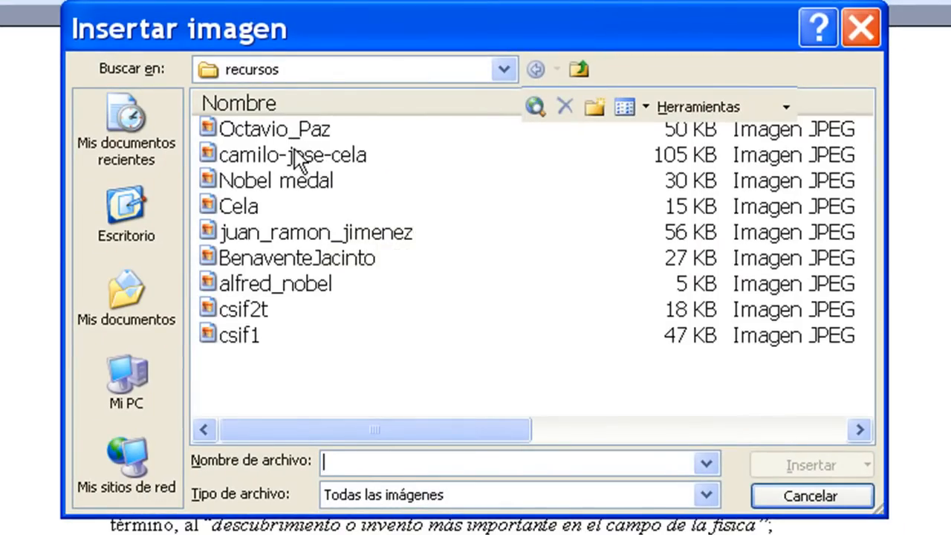
left_click(267, 186)
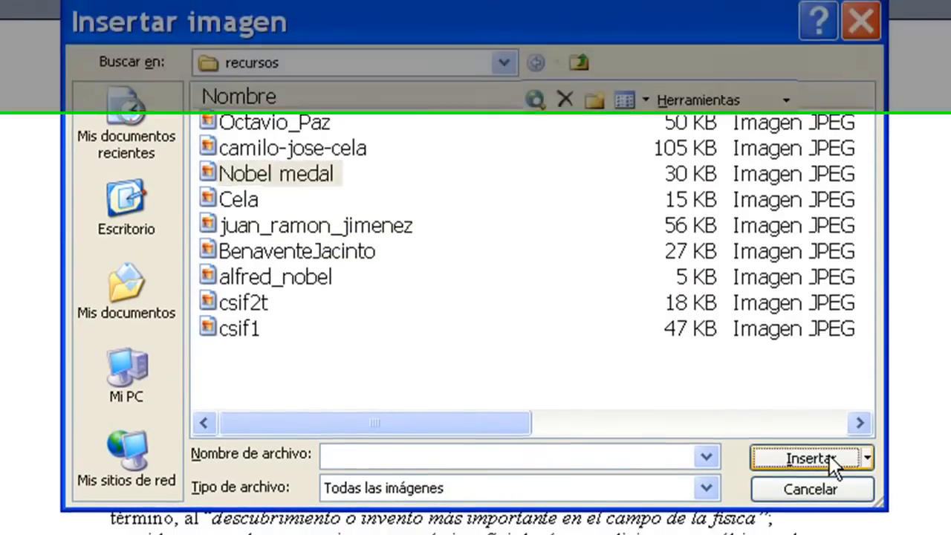
left_click(835, 464)
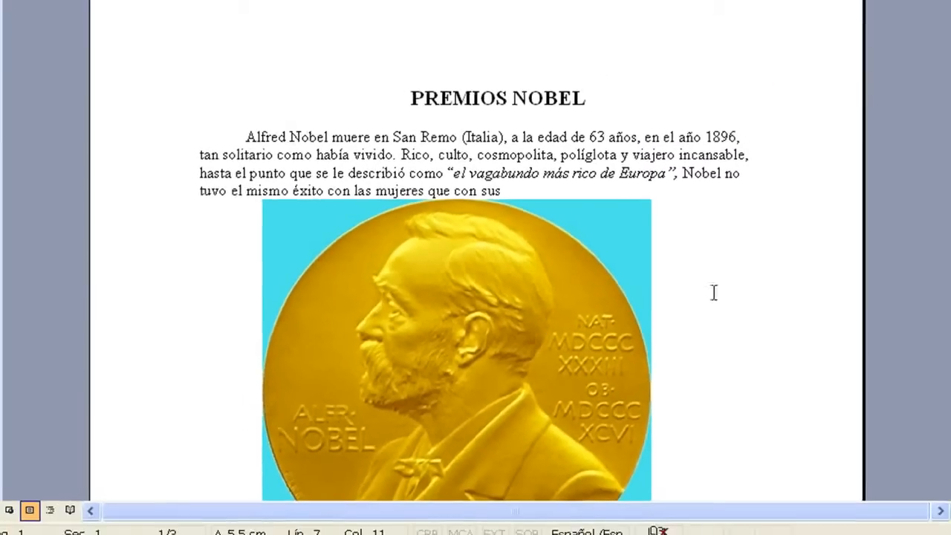
Step: Set the text wrapping style of the medal picture to Estrecho
scroll(699, 259, "down", 1)
scroll(694, 261, "down", 2)
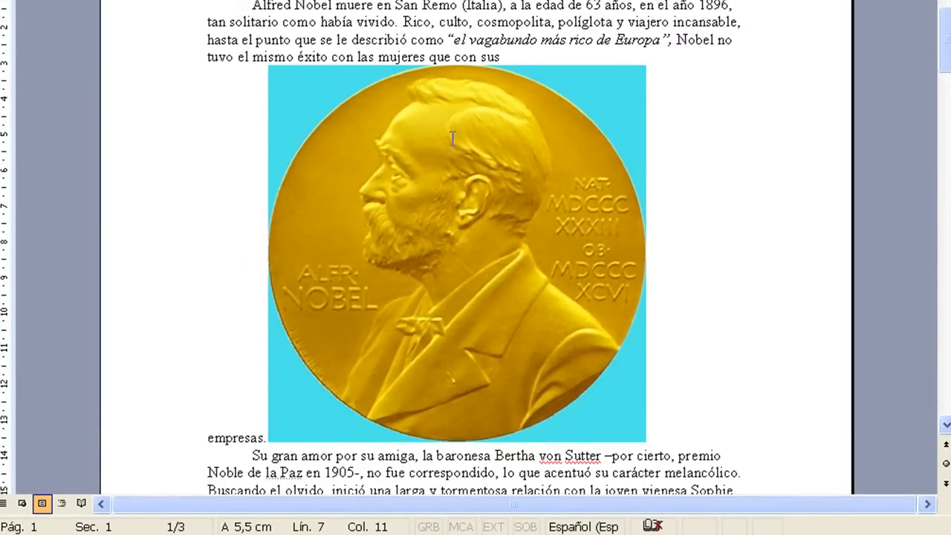
left_click(458, 256)
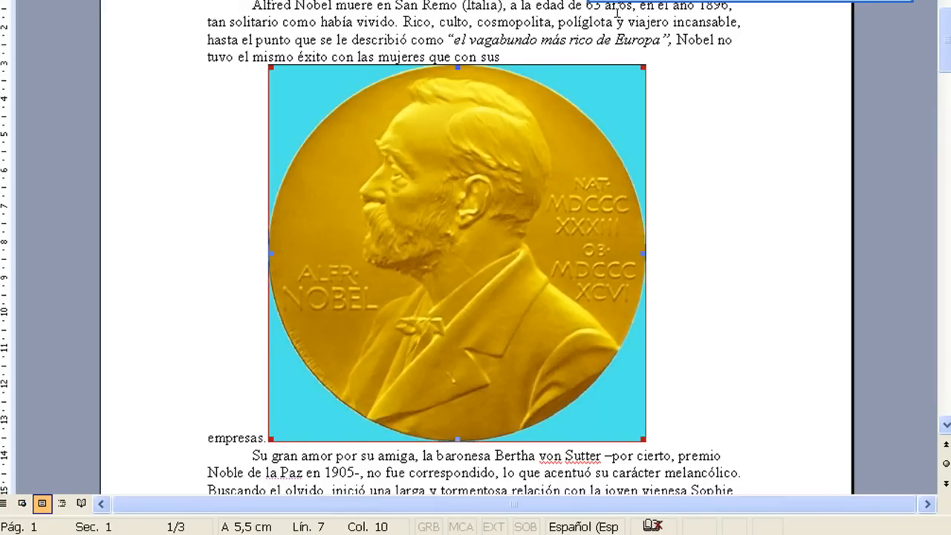
right_click(445, 202)
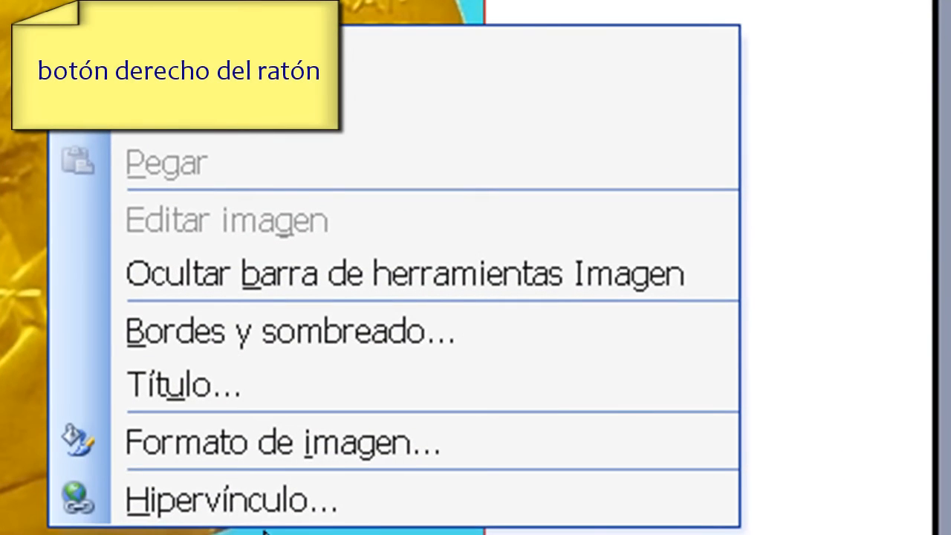
left_click(253, 456)
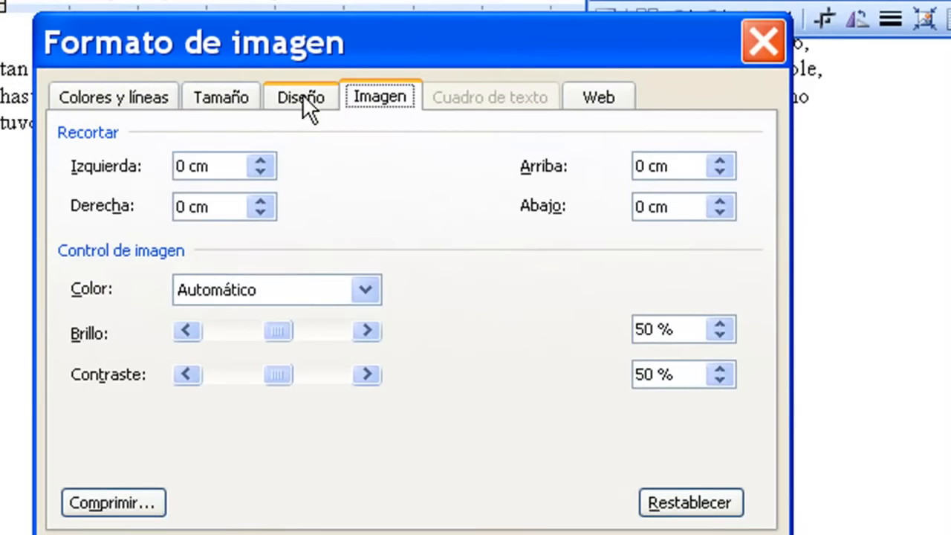
left_click(307, 108)
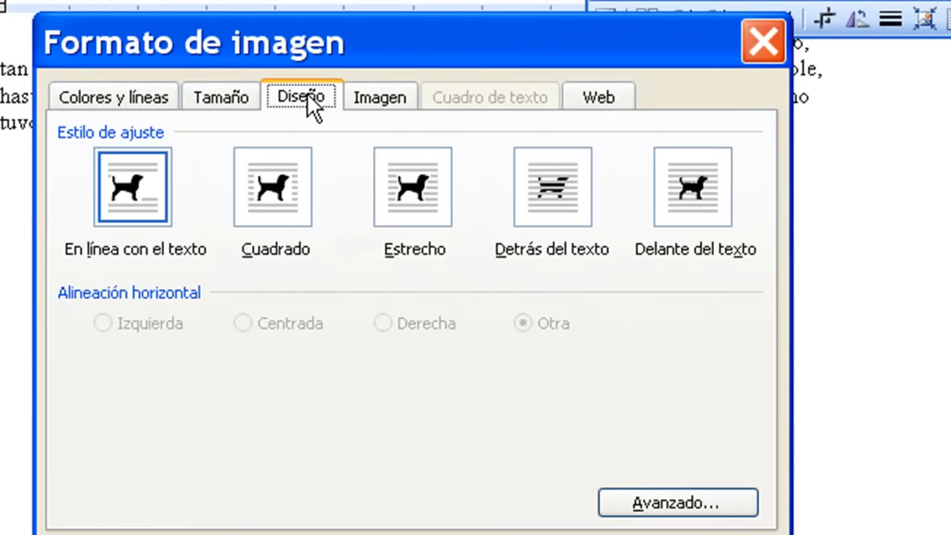
left_click_drag(216, 36, 710, 203)
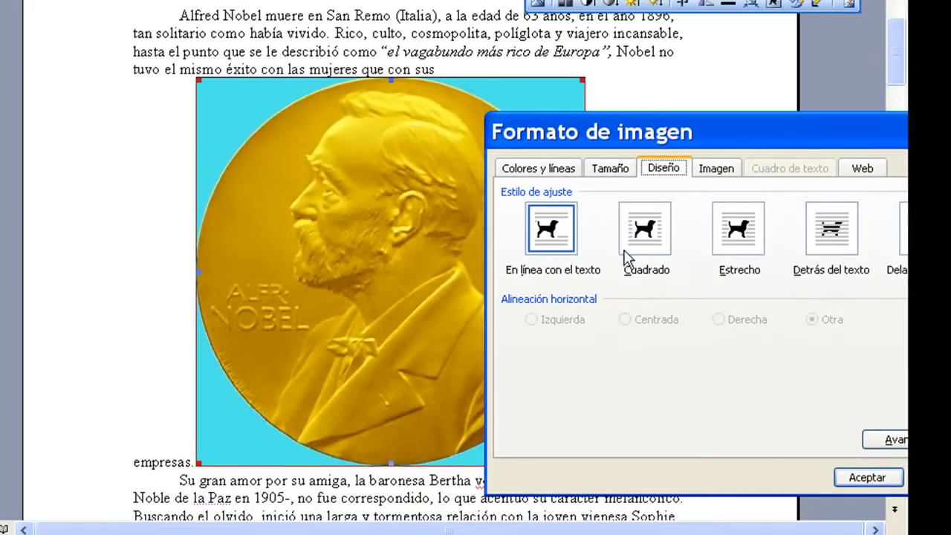
left_click_drag(653, 132, 436, 198)
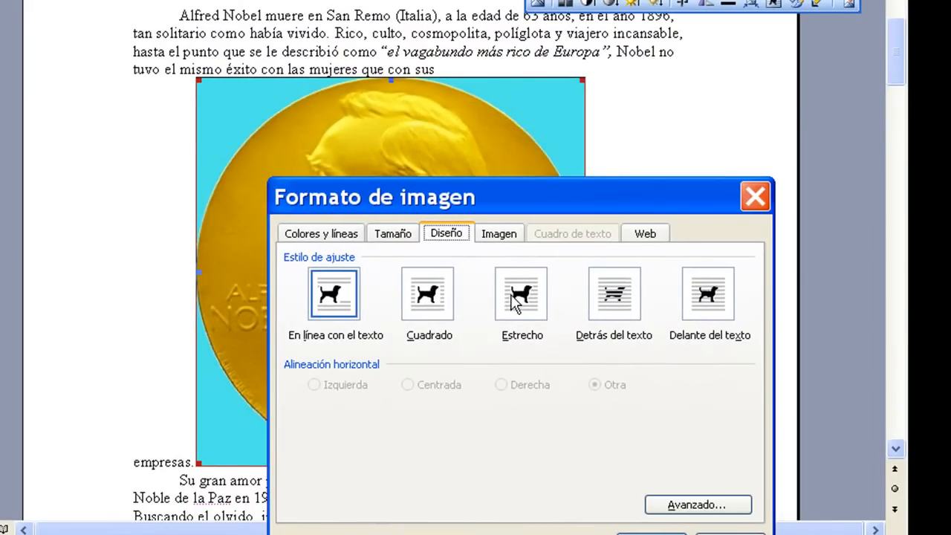
left_click(516, 301)
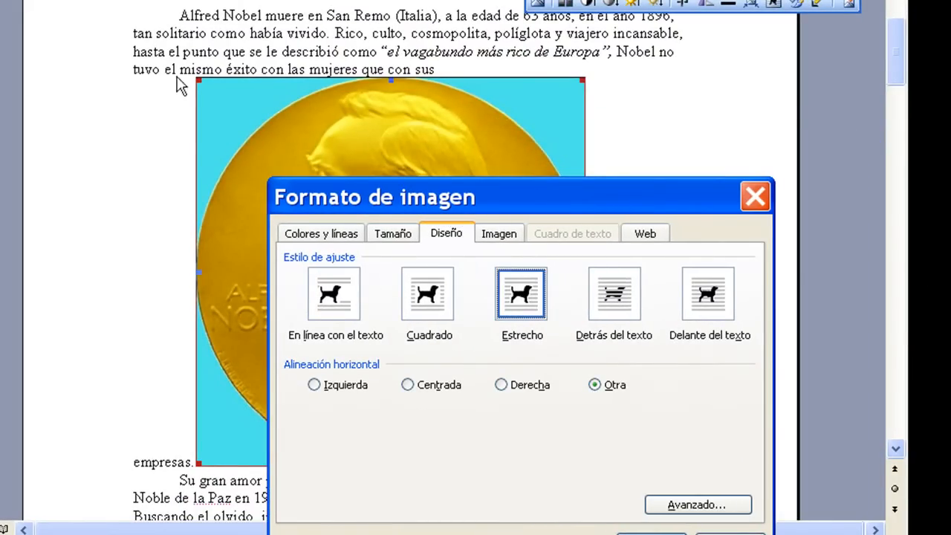
left_click(650, 533)
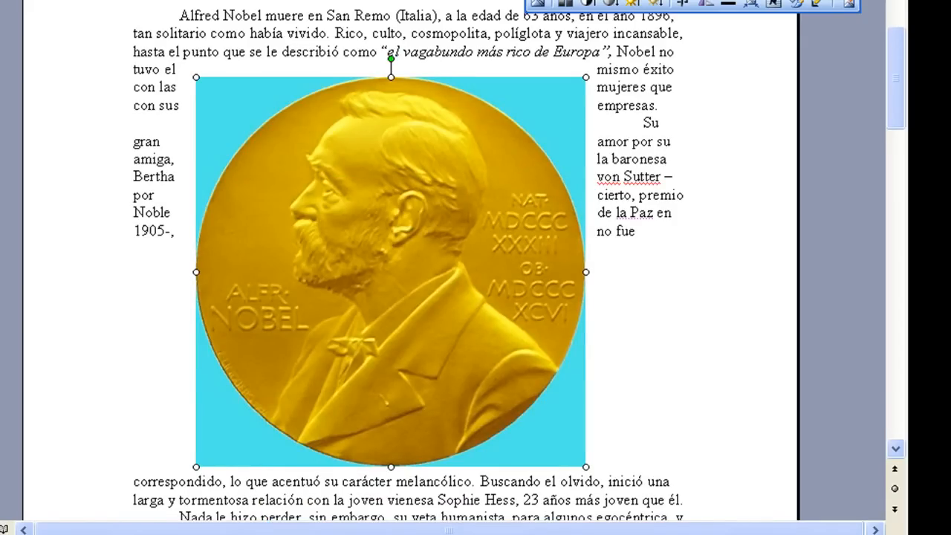
Step: Place the medal picture behind the text with the Detrás del texto wrapping style
right_click(412, 214)
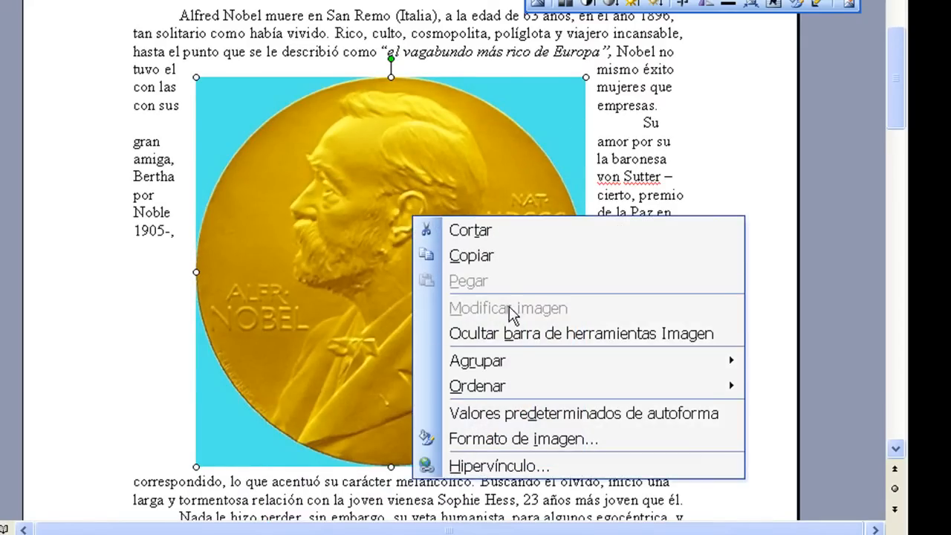
left_click(483, 438)
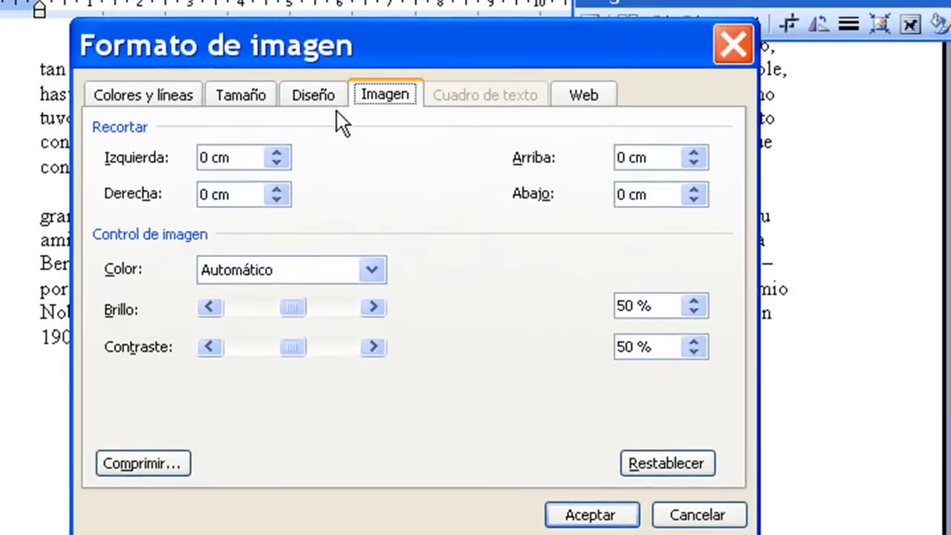
left_click(325, 73)
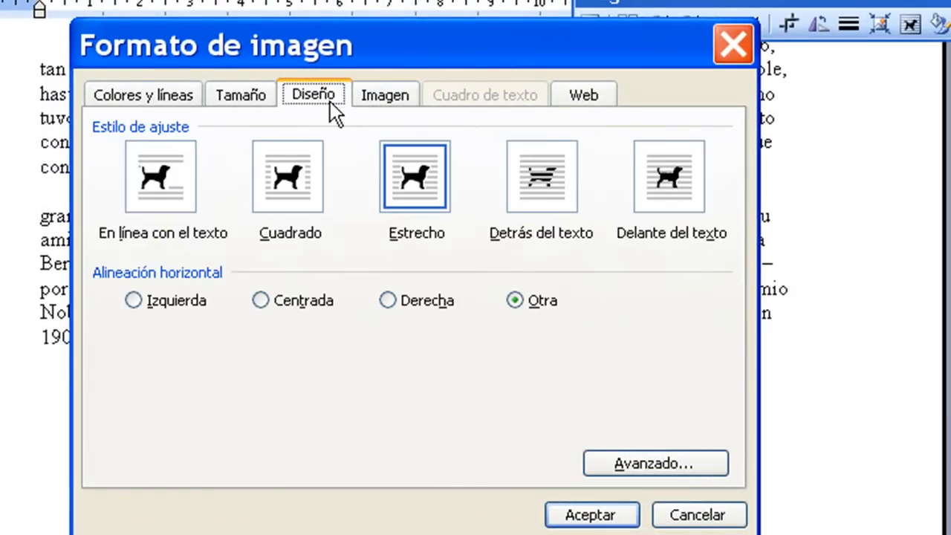
left_click(550, 186)
left_click(594, 516)
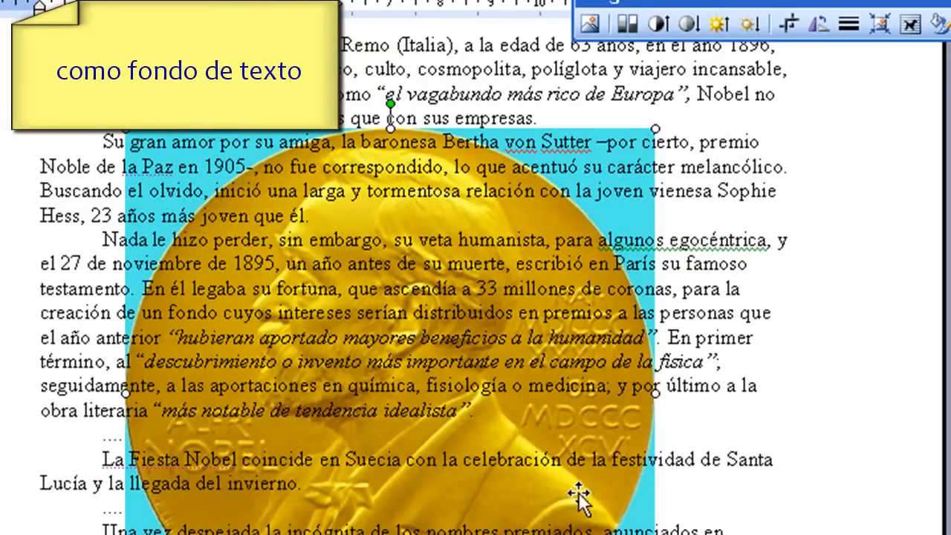
Step: Change the medal picture's wrapping style back to Estrecho, accepting the advanced layout options as well
right_click(549, 496)
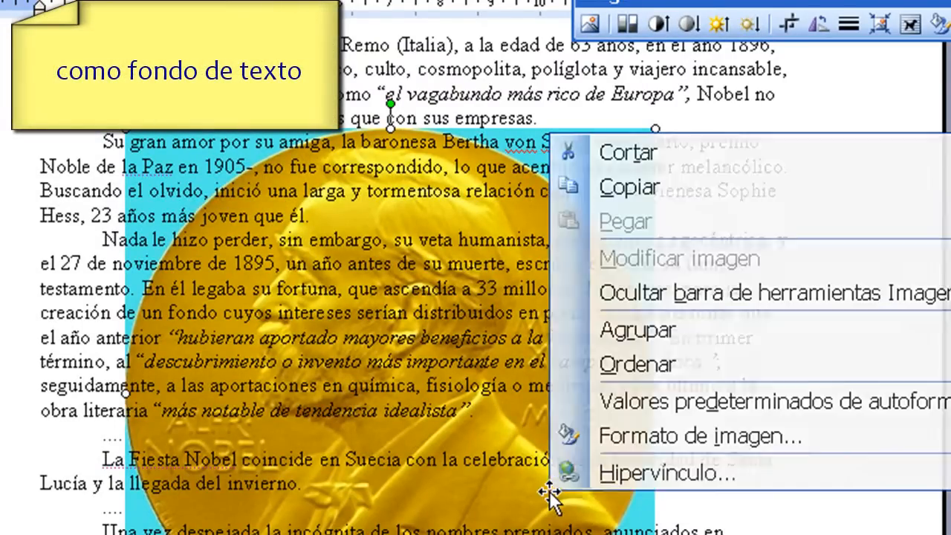
left_click(656, 443)
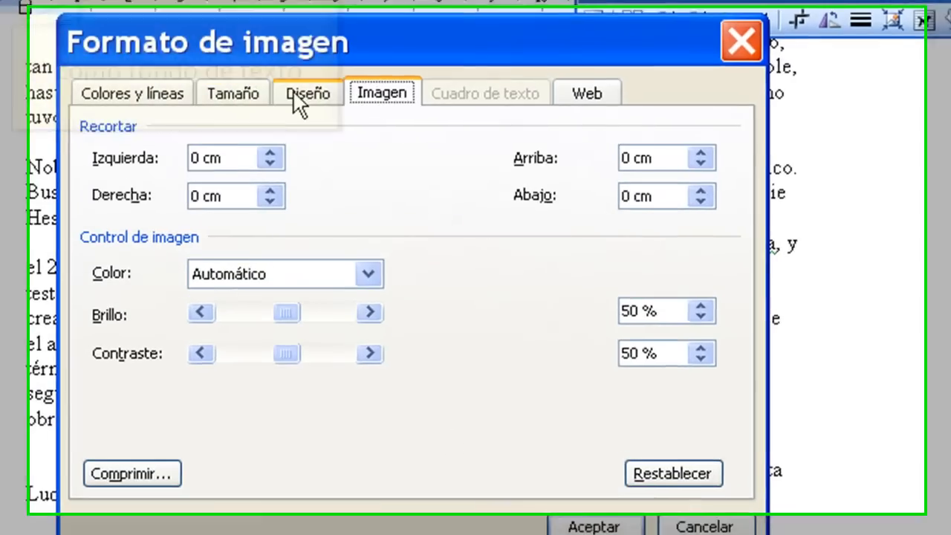
left_click(296, 94)
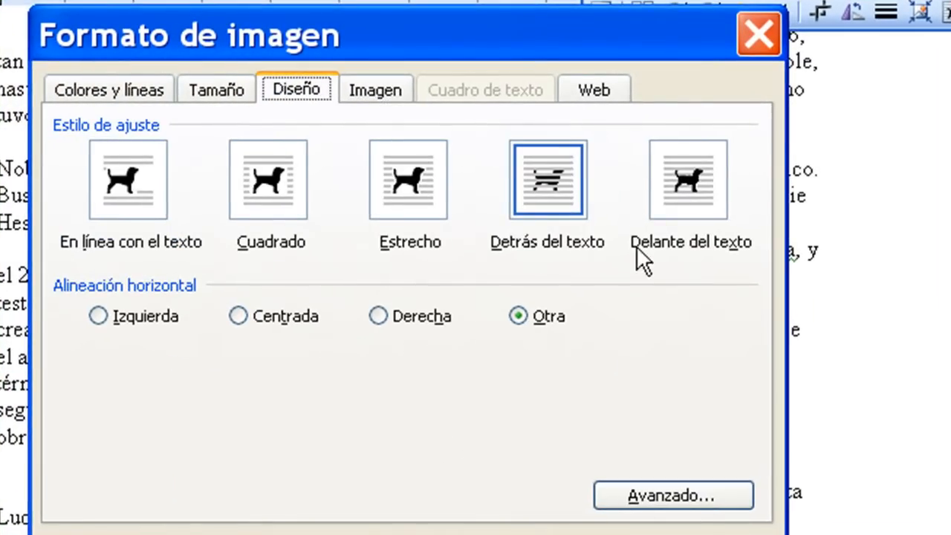
left_click(405, 214)
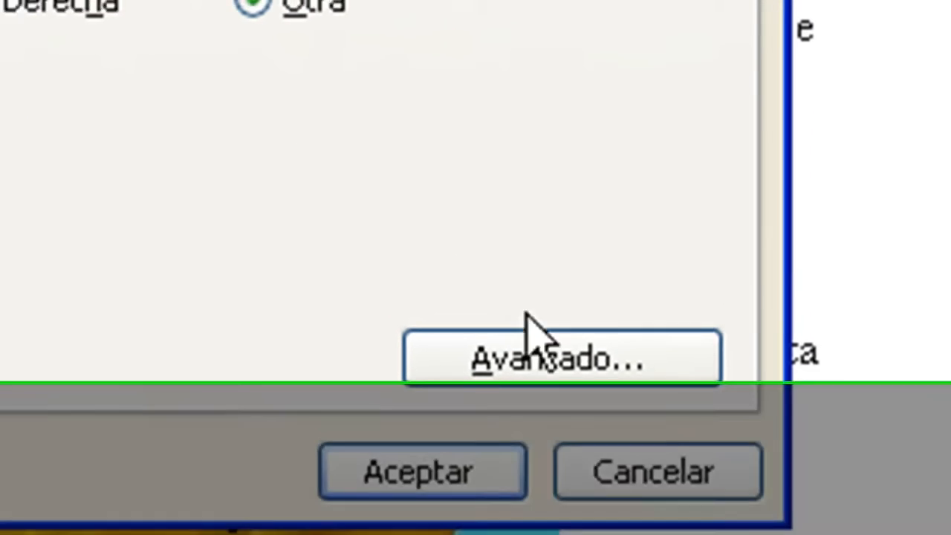
left_click(529, 341)
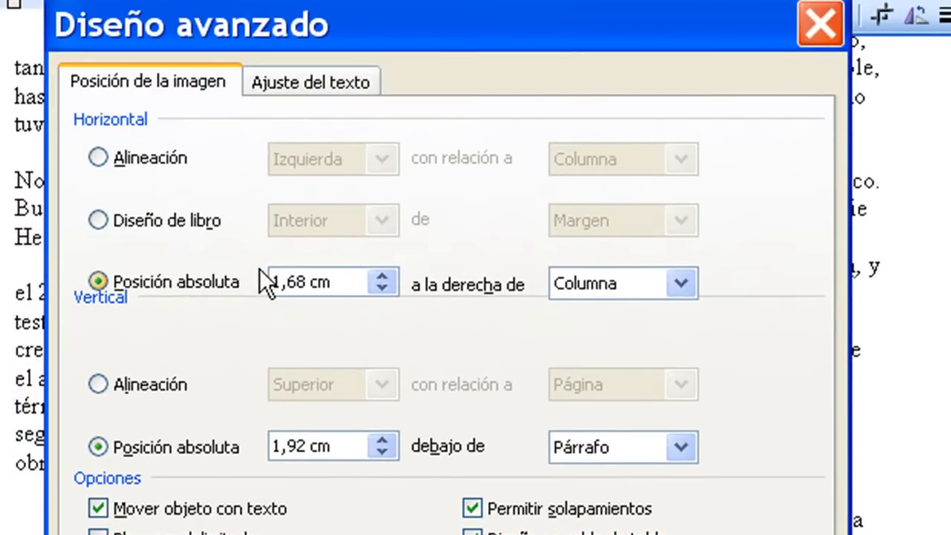
key("Return")
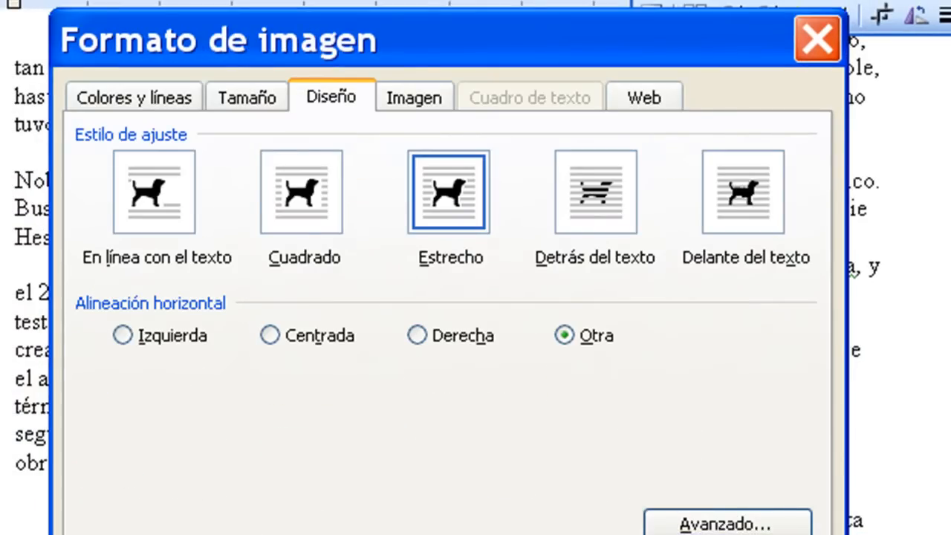
key("Return")
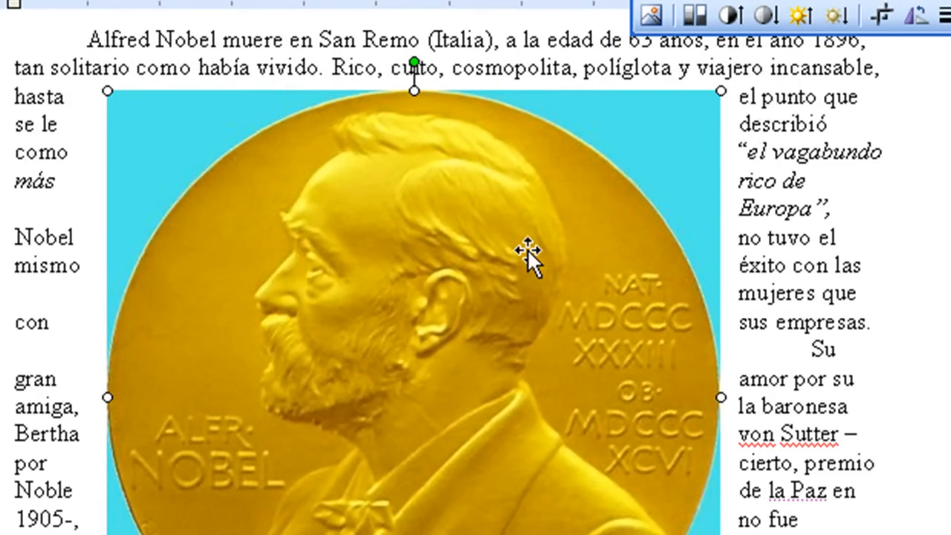
Step: Scale the medal picture to 60 % and move it down to the middle of the second and third paragraphs
right_click(527, 249)
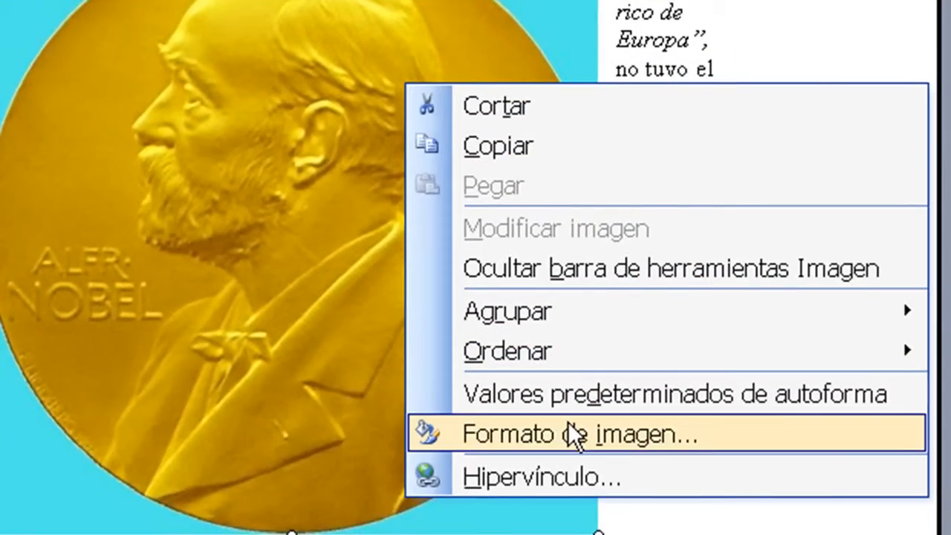
left_click(691, 534)
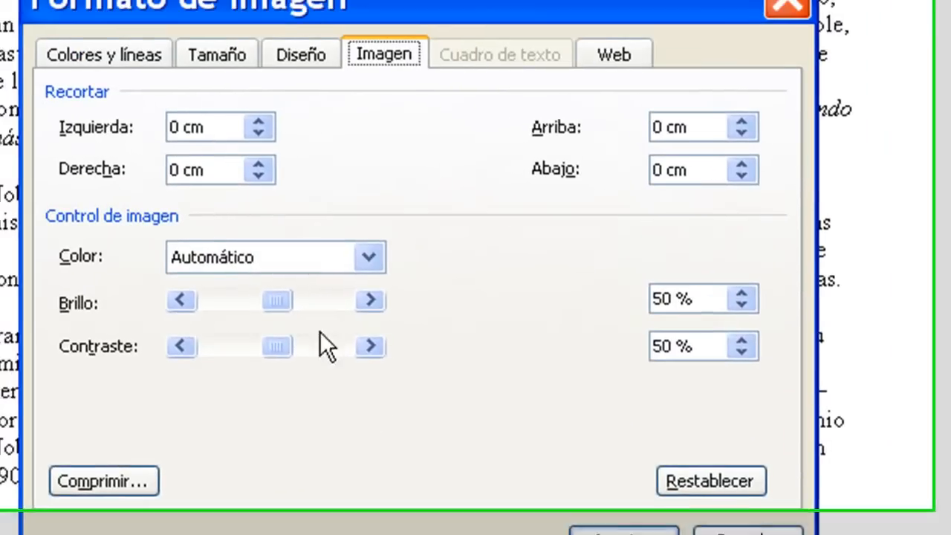
left_click(238, 82)
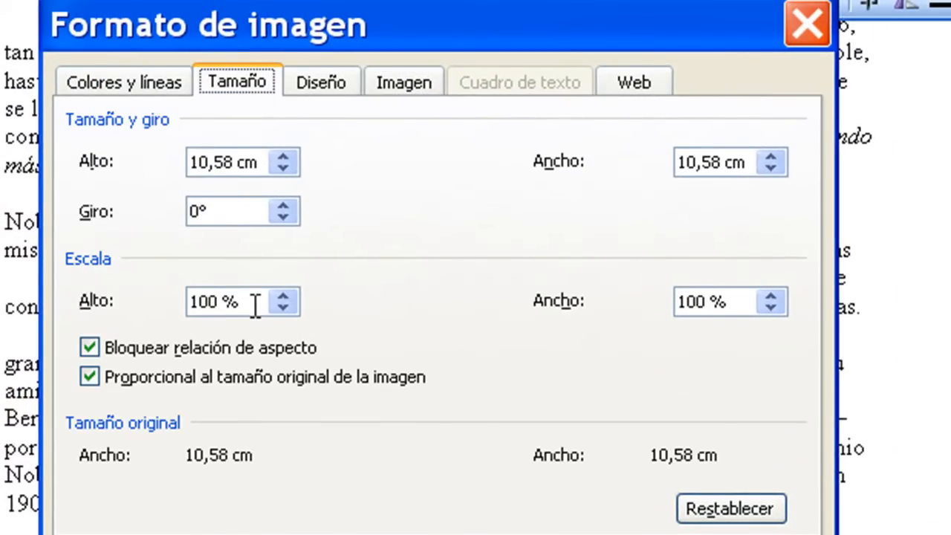
left_click_drag(242, 302, 148, 301)
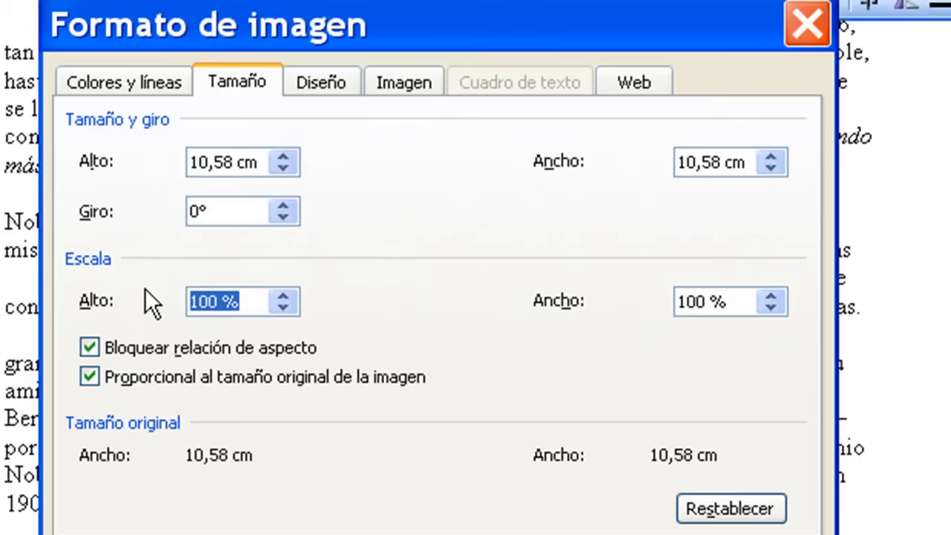
type("60")
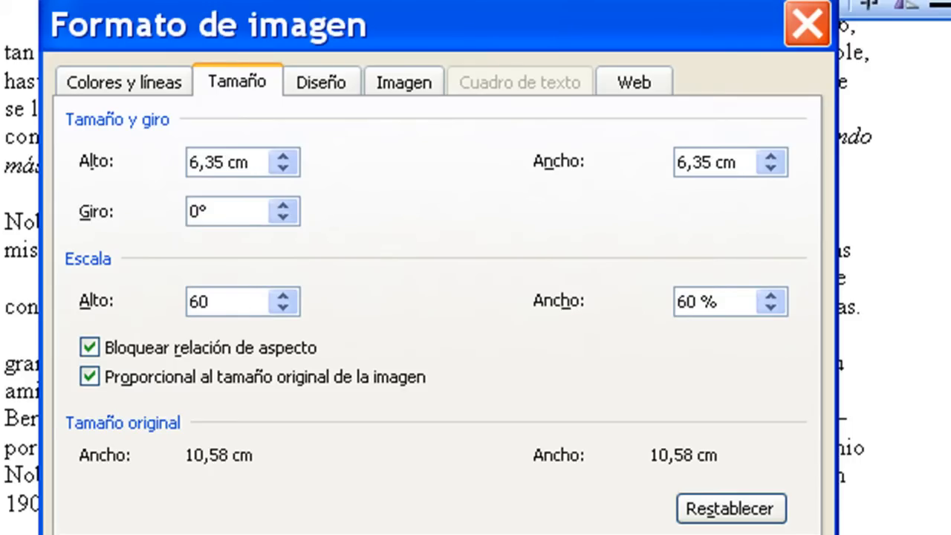
key("Return")
left_click_drag(278, 170, 462, 298)
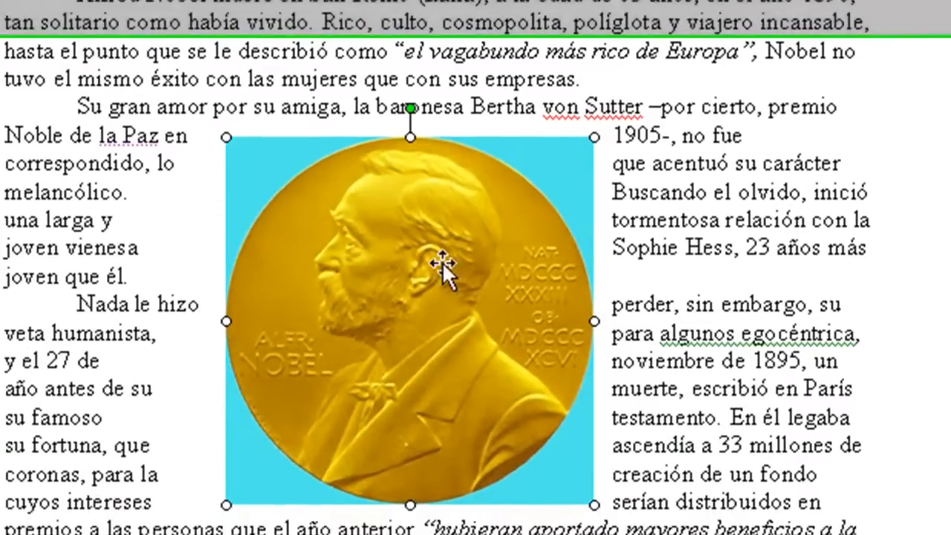
Step: Rotate the medal picture by 16° through its format settings
right_click(384, 315)
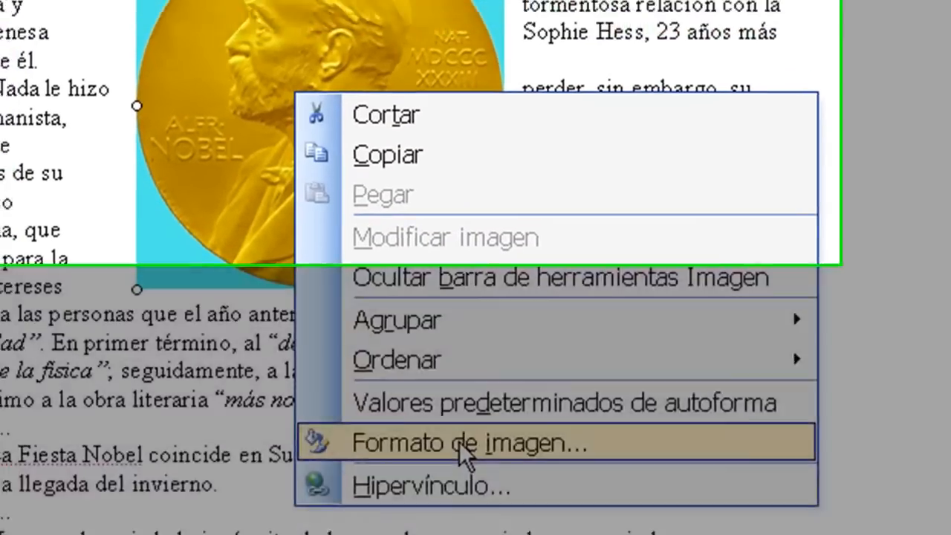
left_click(464, 411)
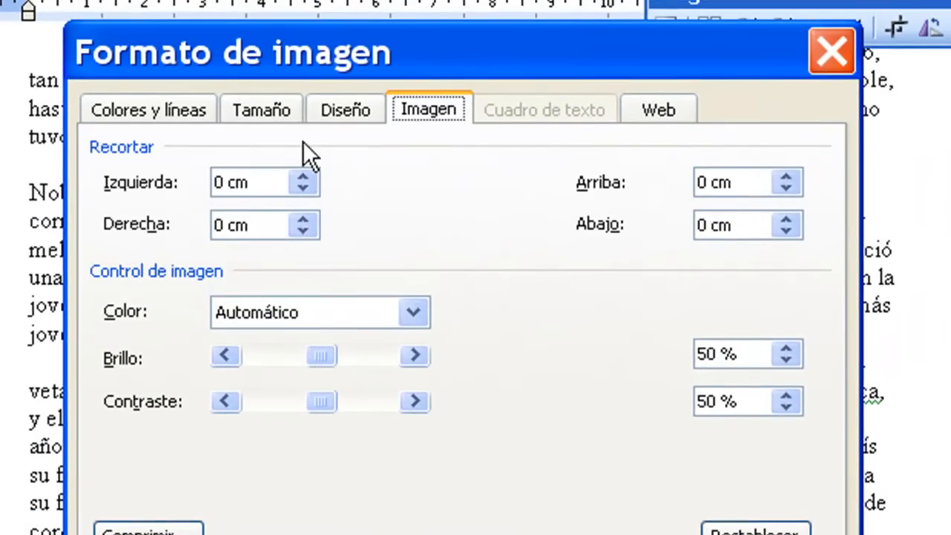
left_click(247, 111)
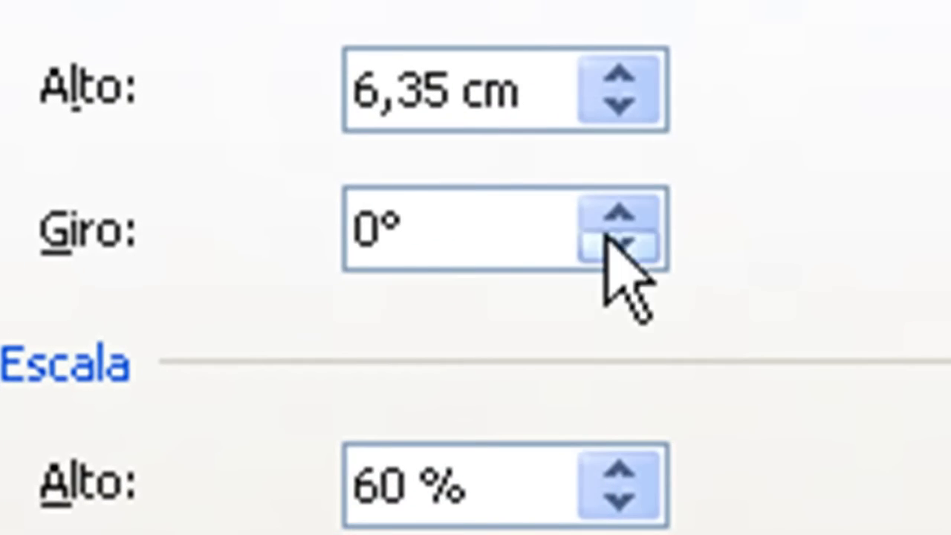
left_click(606, 222)
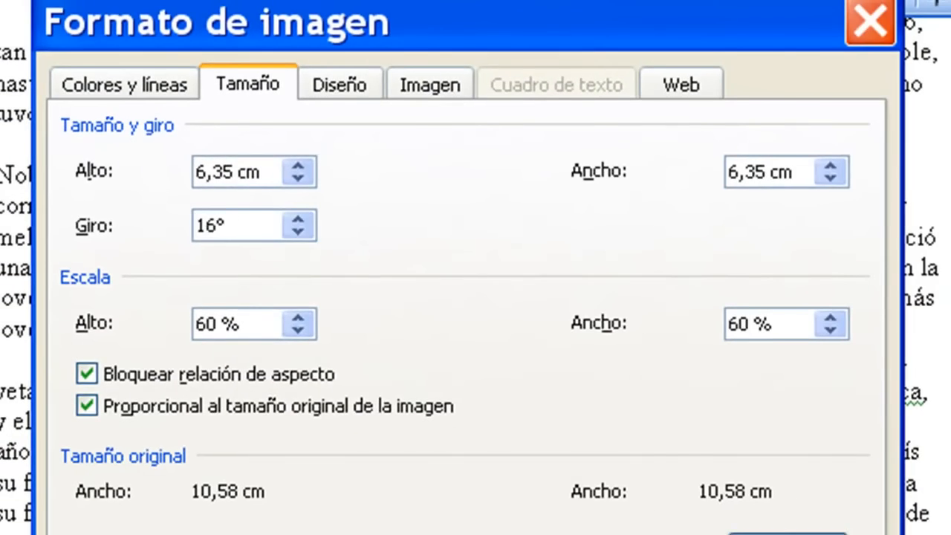
left_click(787, 532)
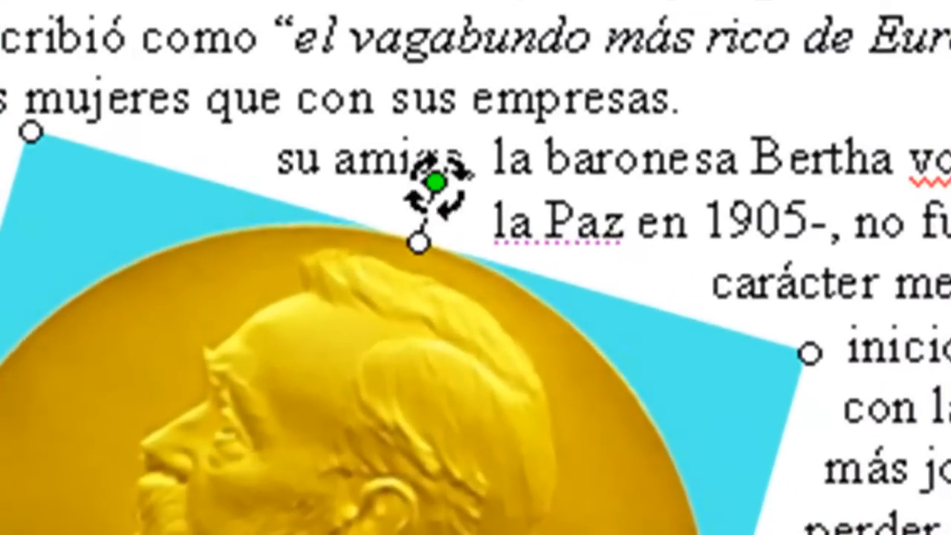
Step: Rotate the medal picture freehand counterclockwise and shrink it from its uppermost corner
left_click_drag(471, 170, 259, 83)
left_click_drag(140, 66, 0, 233)
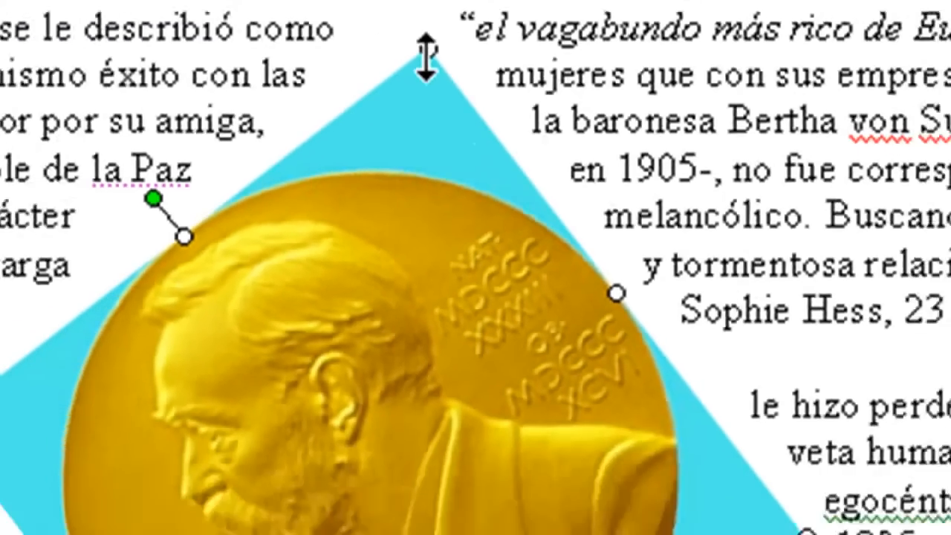
left_click_drag(381, 64, 483, 138)
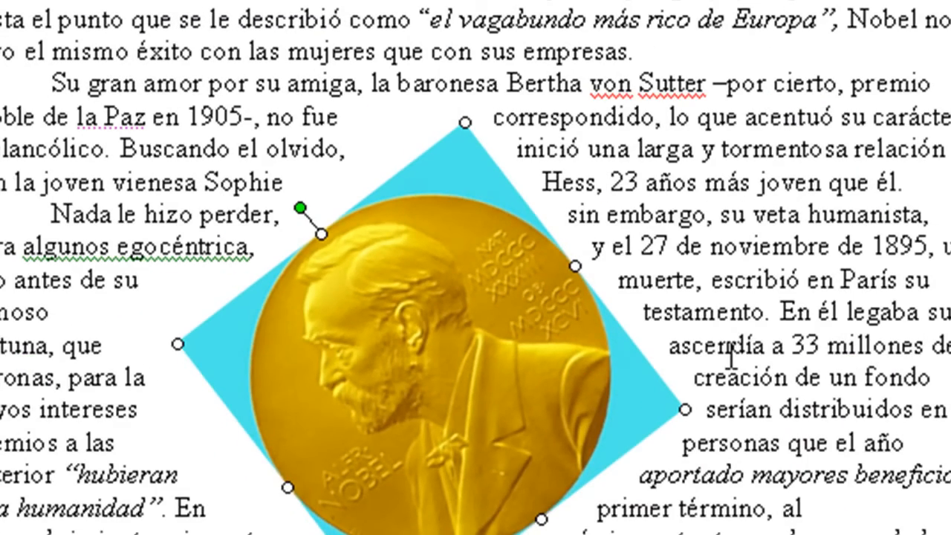
Step: Undo the resizing and the rotations of the medal picture
key("ctrl+z")
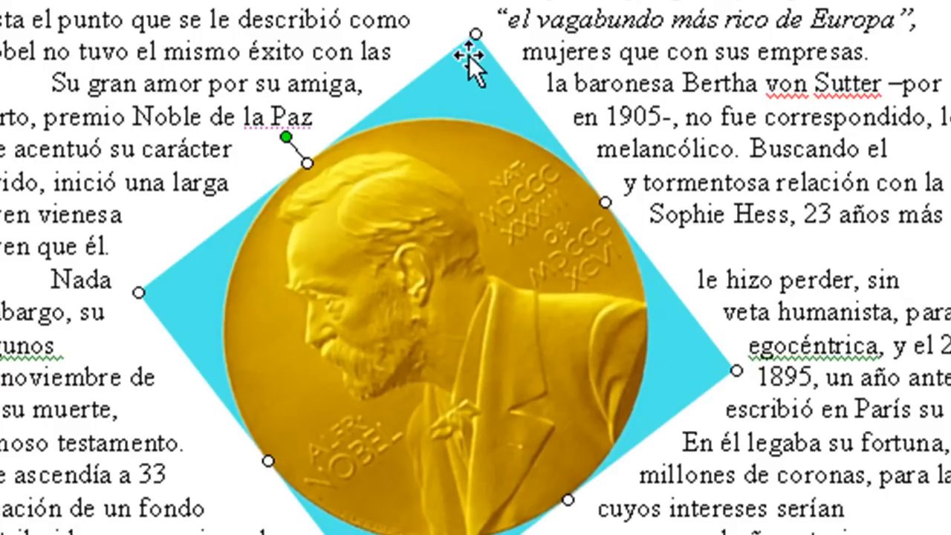
key("ctrl+z")
key("ctrl+z")
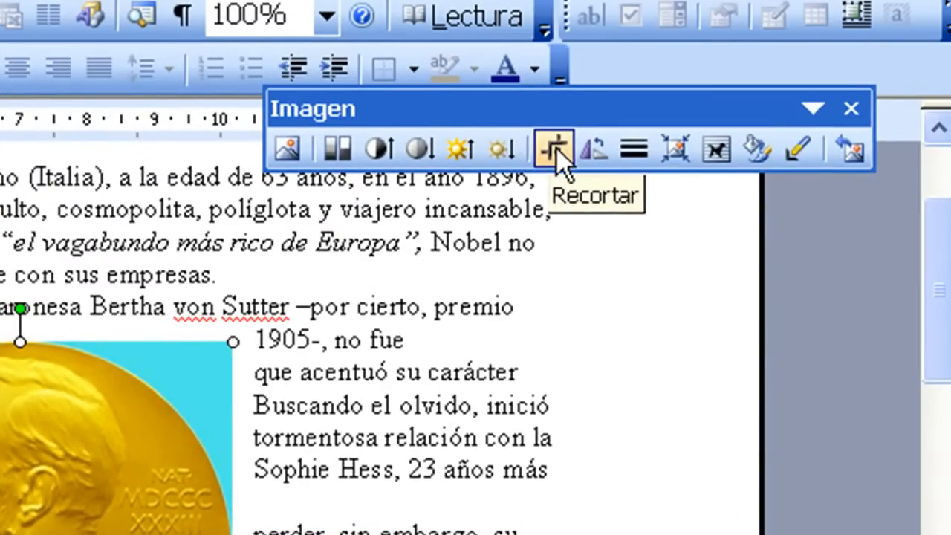
Step: Crop the medal picture from its upper-left and lower-right corners, shift it to the left, and crop its left side
left_click_drag(556, 123, 0, 215)
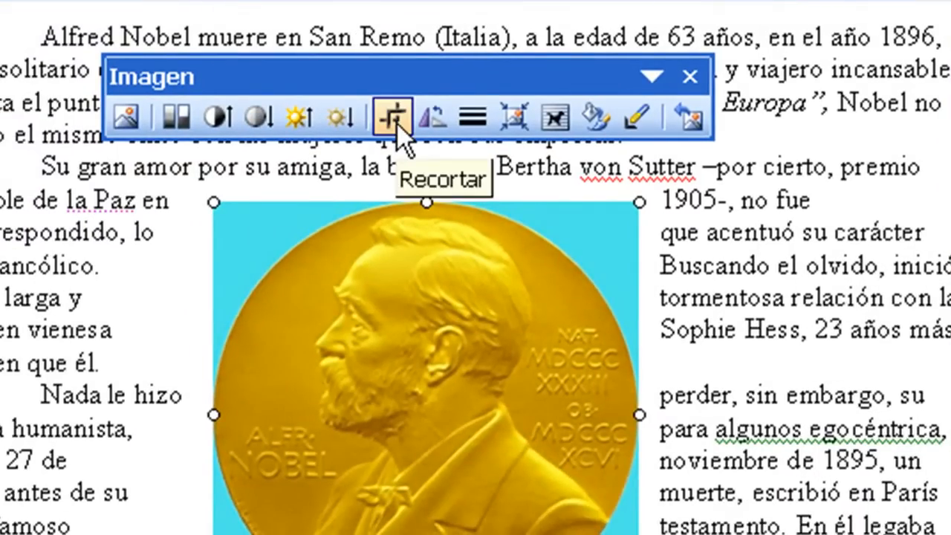
left_click(336, 136)
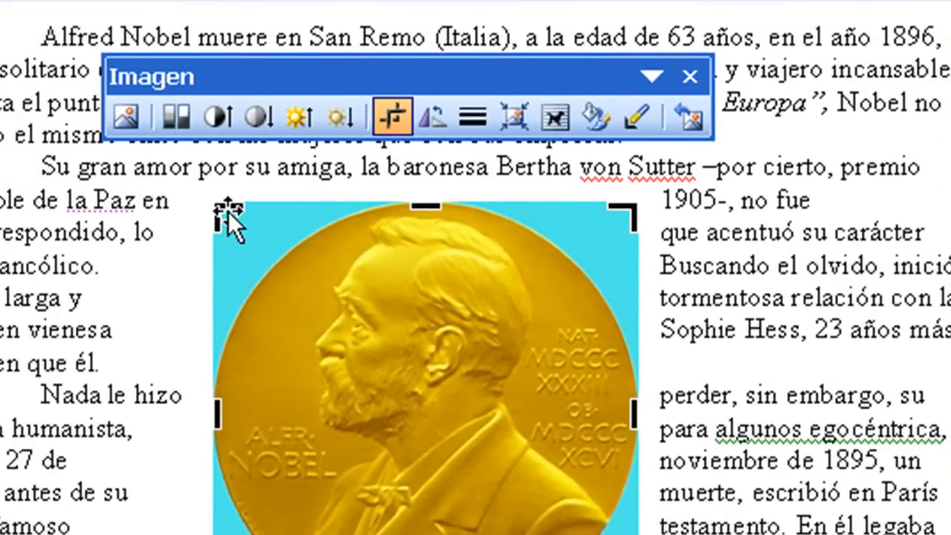
mouse_move(226, 211)
left_mouse_down()
mouse_move(259, 245)
mouse_move(239, 223)
left_mouse_up()
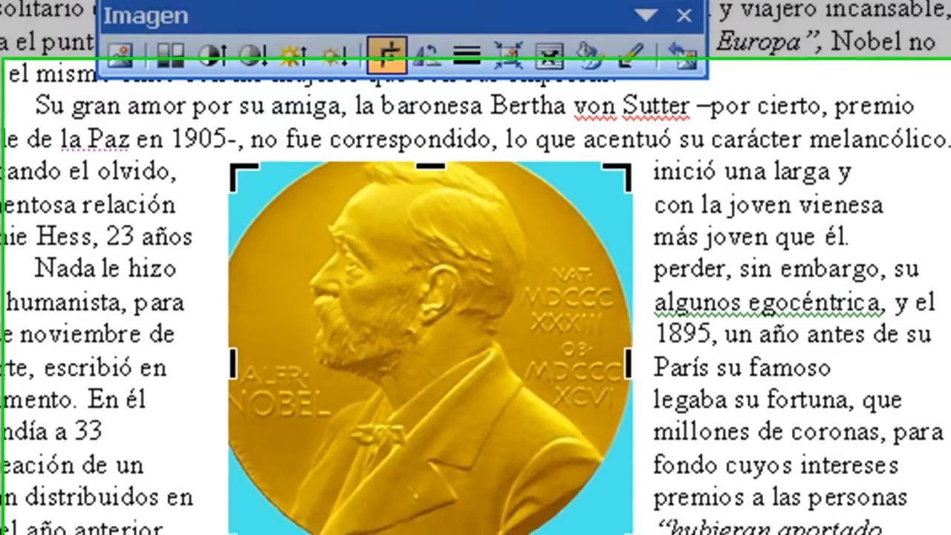
left_click_drag(622, 498, 565, 439)
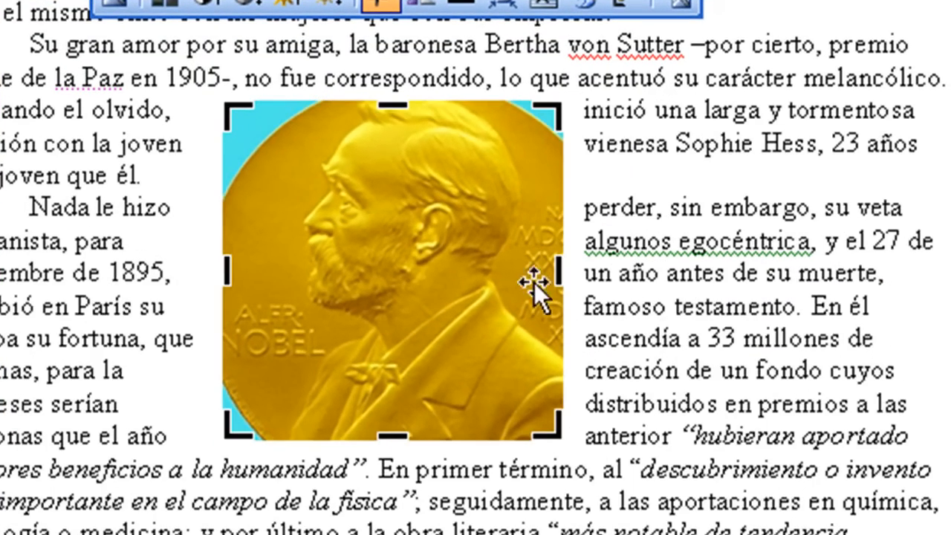
left_click_drag(554, 272, 430, 272)
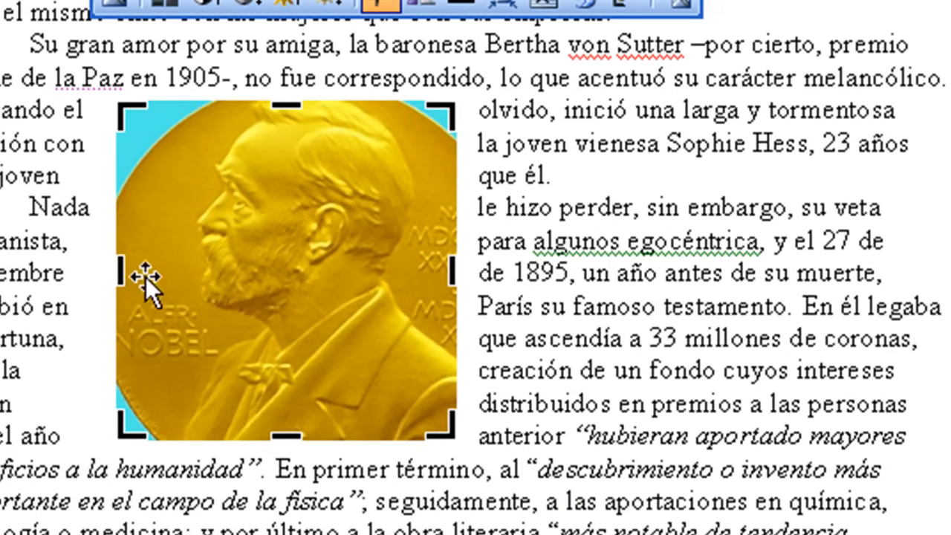
left_click_drag(118, 272, 225, 272)
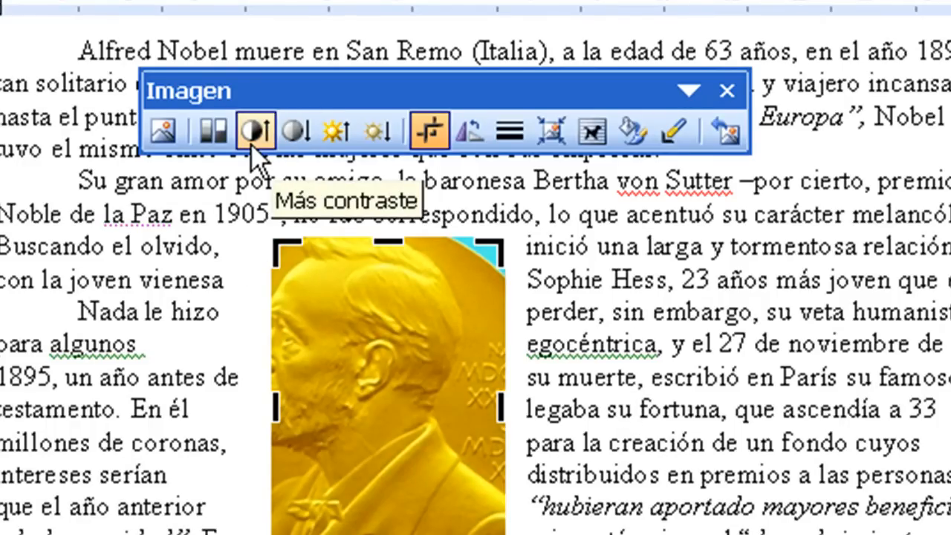
Step: Lower the medal picture's contrast by one level and raise its brightness by two levels
left_click(282, 134)
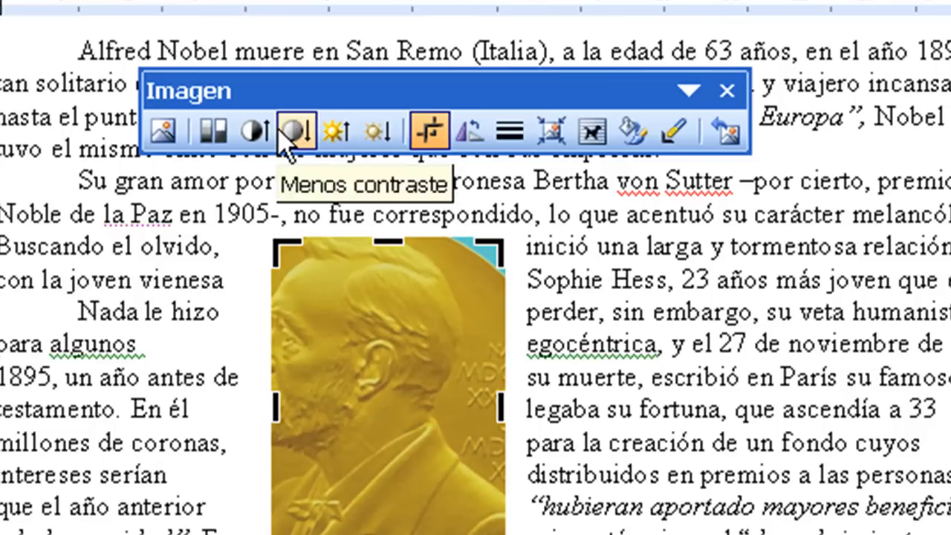
left_click(336, 133)
left_click(337, 134)
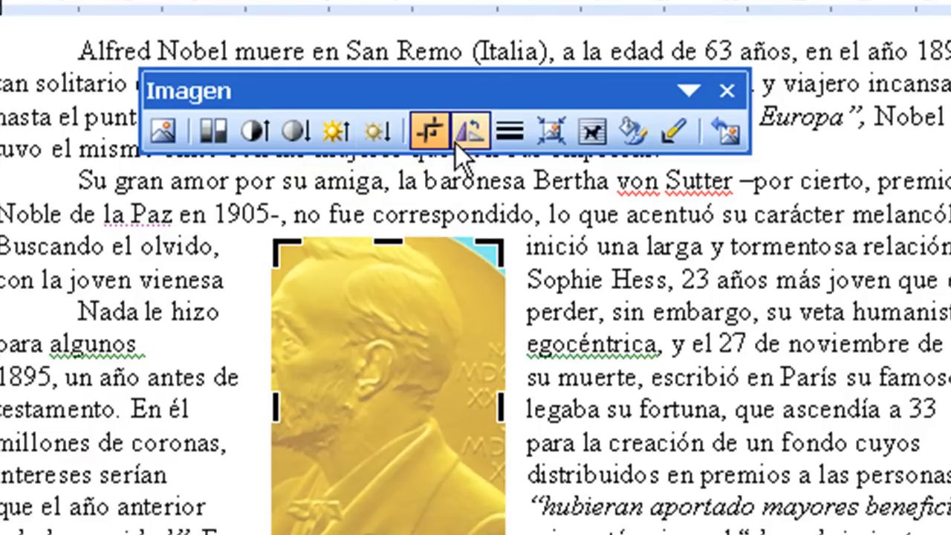
Step: Rotate the medal picture through a full turn in four 90° steps to the left
left_click(472, 135)
left_click(472, 135)
left_click(473, 135)
left_click(472, 135)
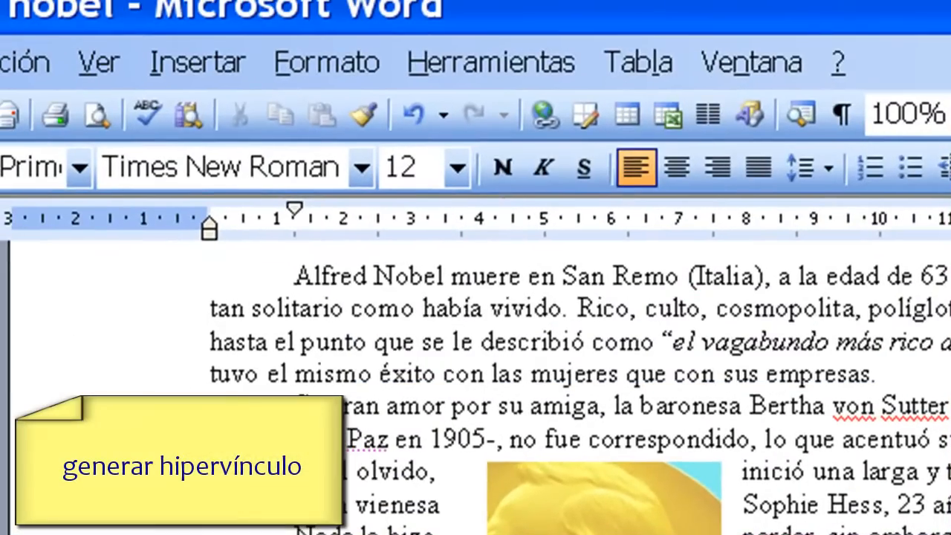
left_click(603, 501)
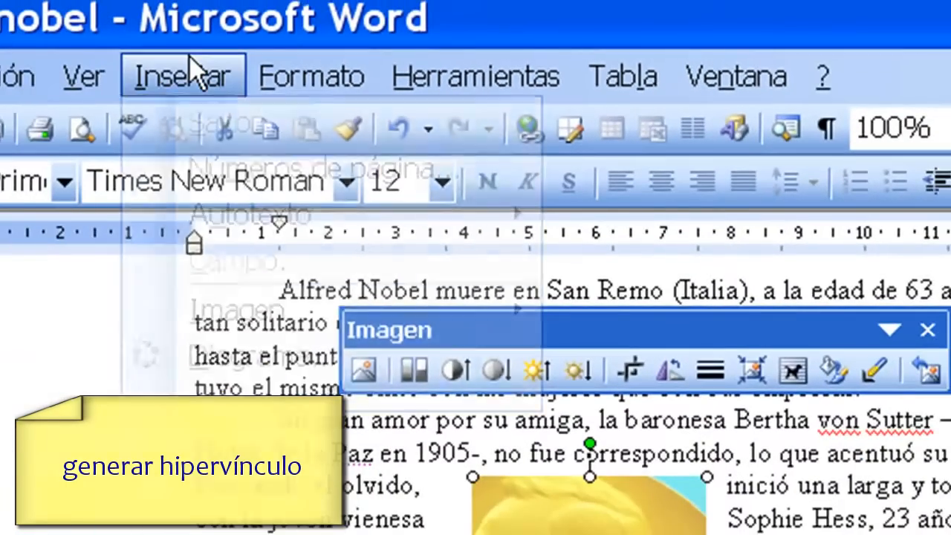
left_click(189, 58)
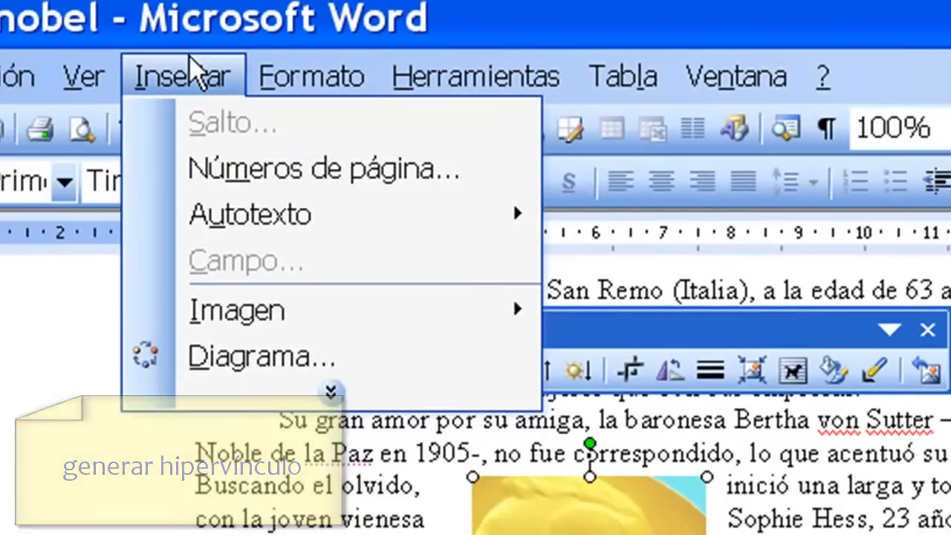
left_click(332, 392)
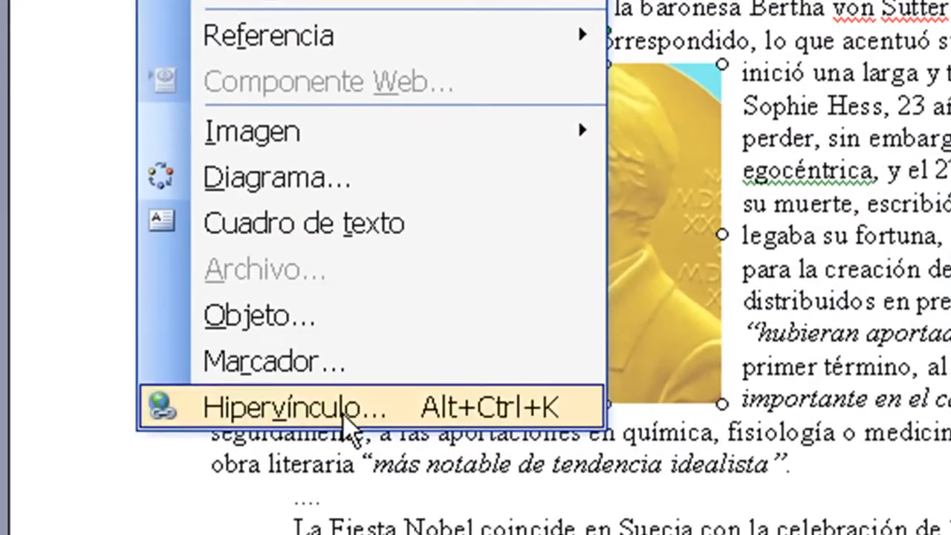
left_click(352, 418)
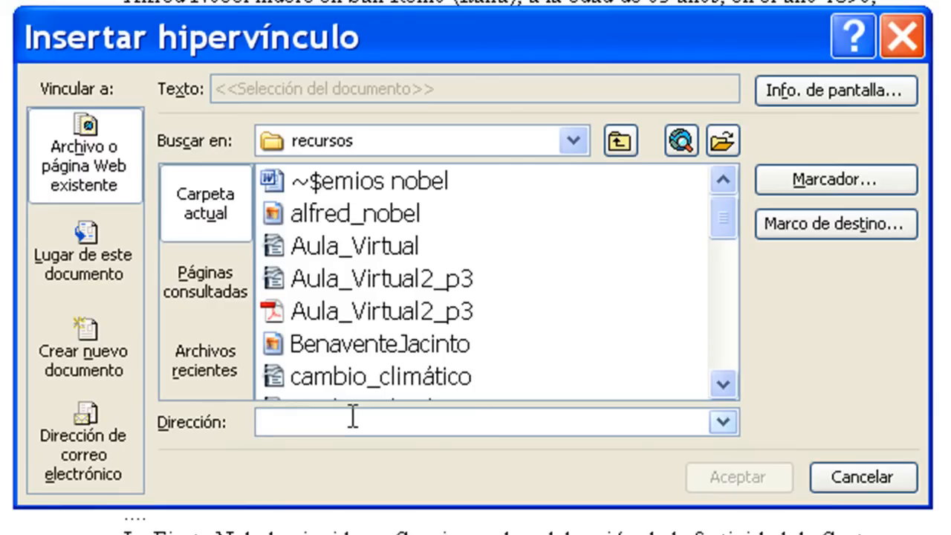
type("http://youtube.es/")
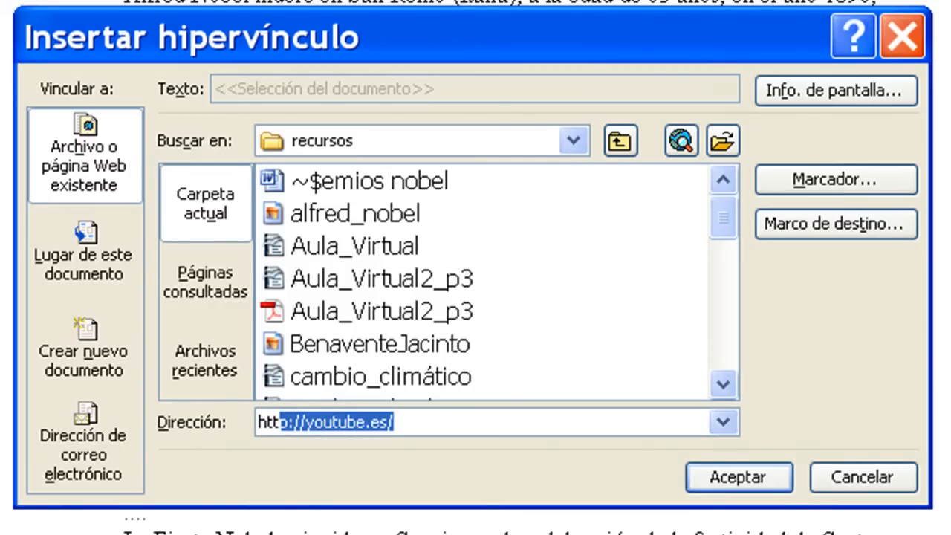
left_click(768, 487)
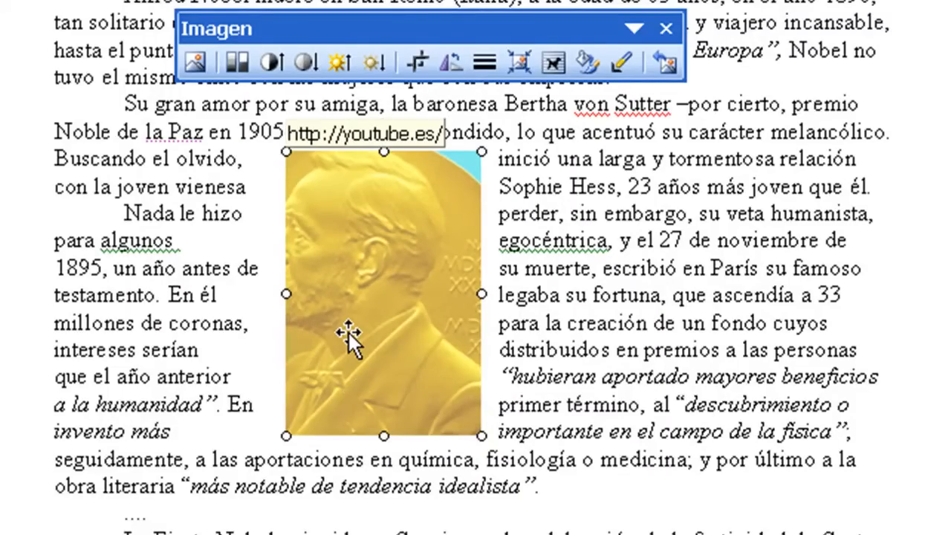
mouse_move(349, 333)
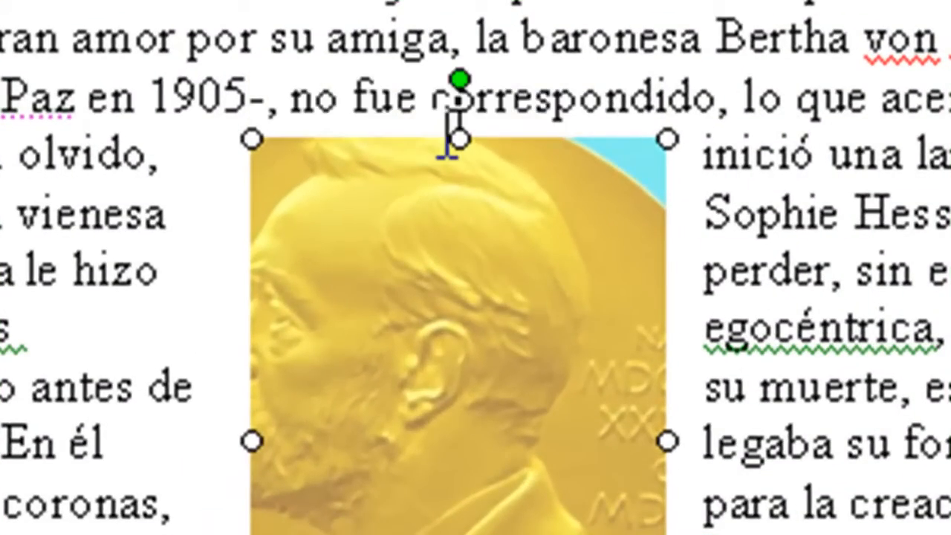
key("Escape")
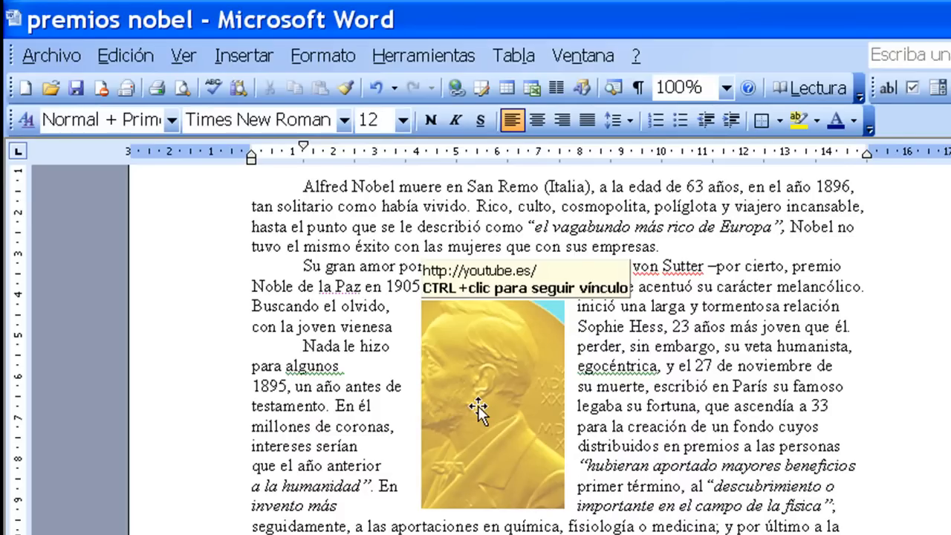
Step: Send the medal picture to the back with Enviar al fondo and move it slightly right and down within the text
left_click(477, 405)
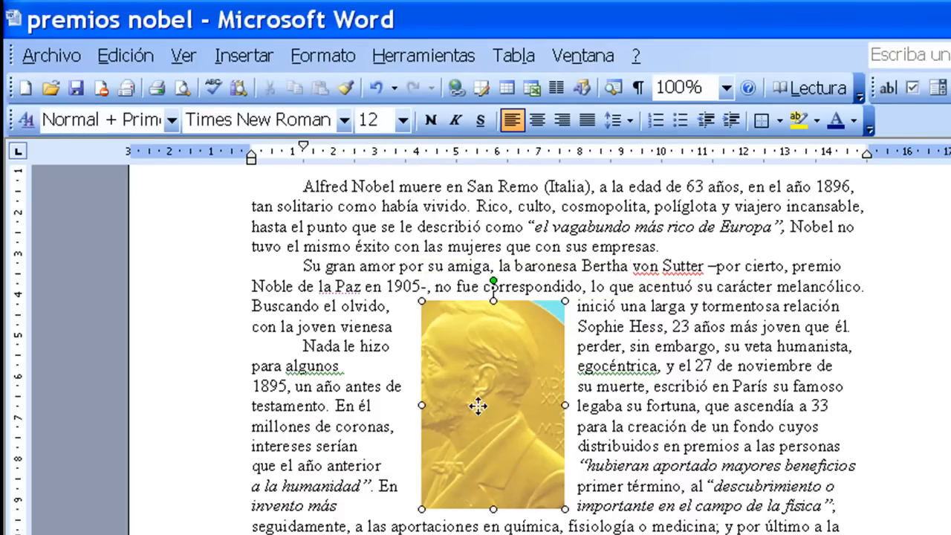
right_click(477, 404)
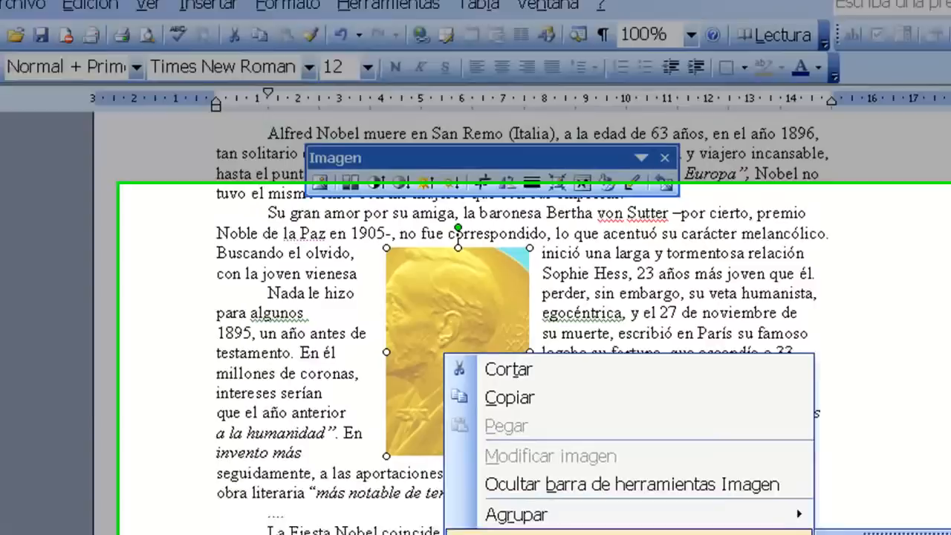
mouse_move(551, 534)
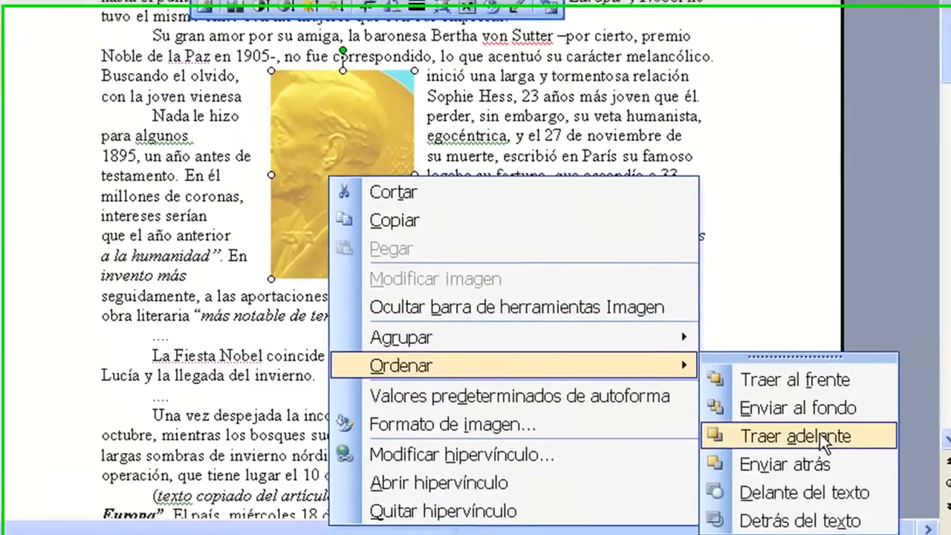
left_click(815, 398)
left_click_drag(371, 132, 406, 152)
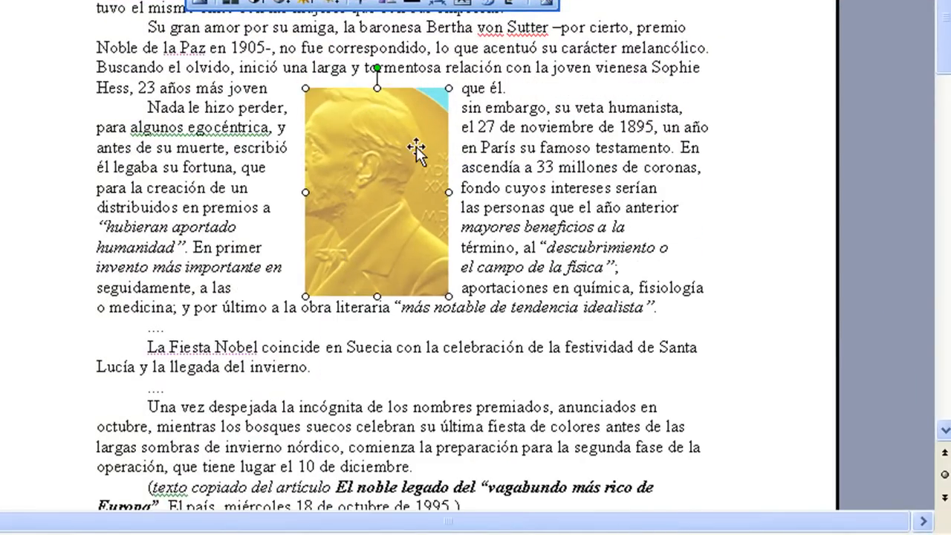